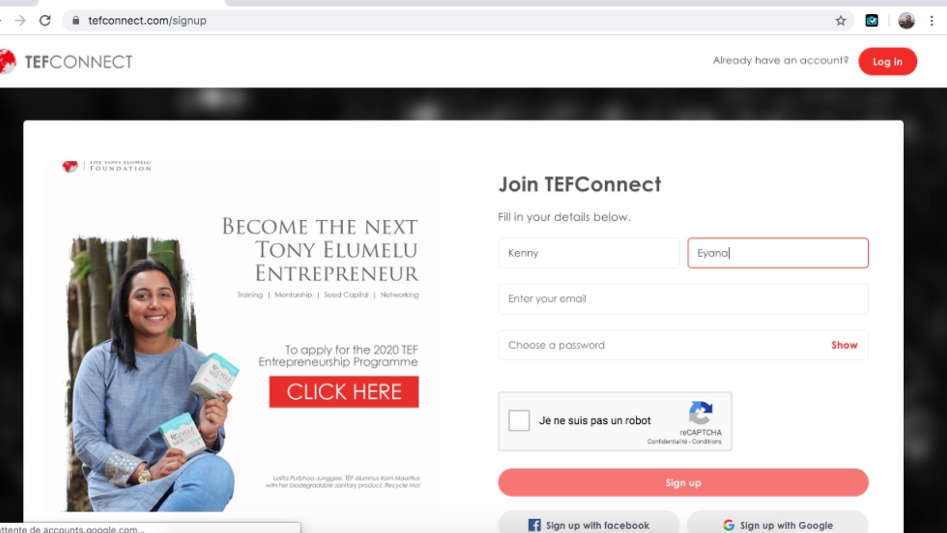
Enter the account e-mail address and a password on the TEFConnect sign-up form
key(Tab)
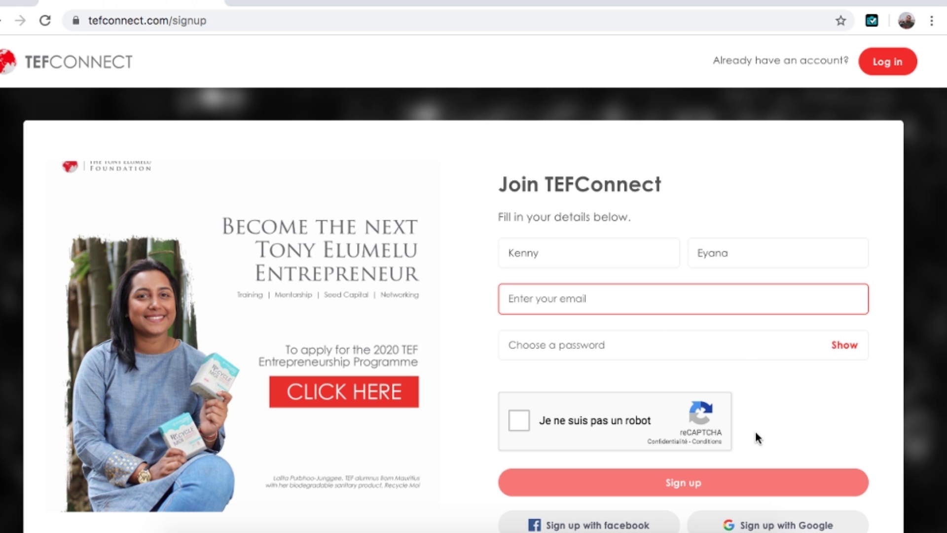
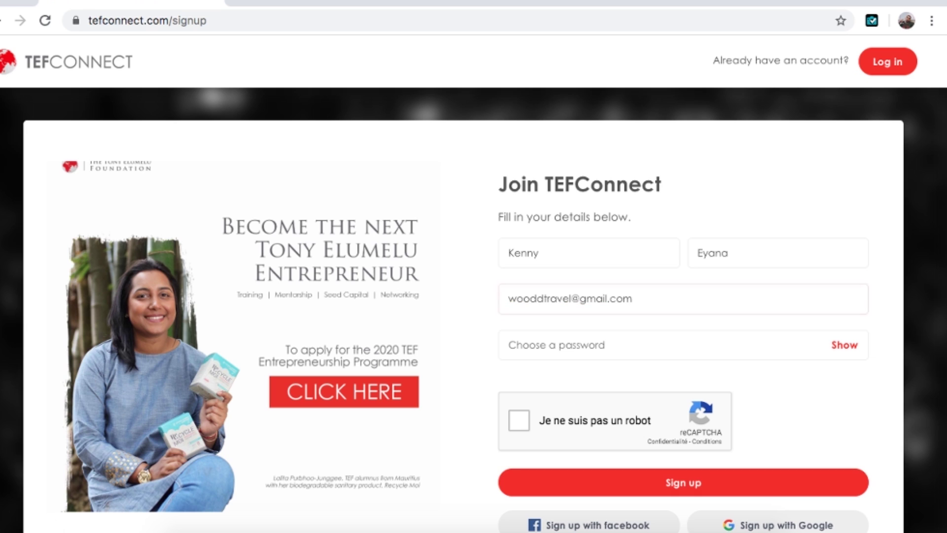
click(668, 349)
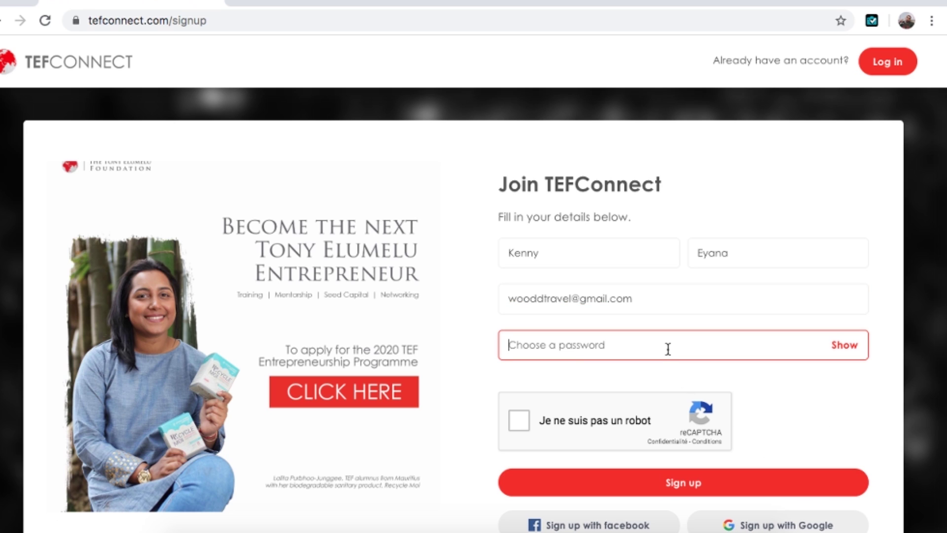
text(•)
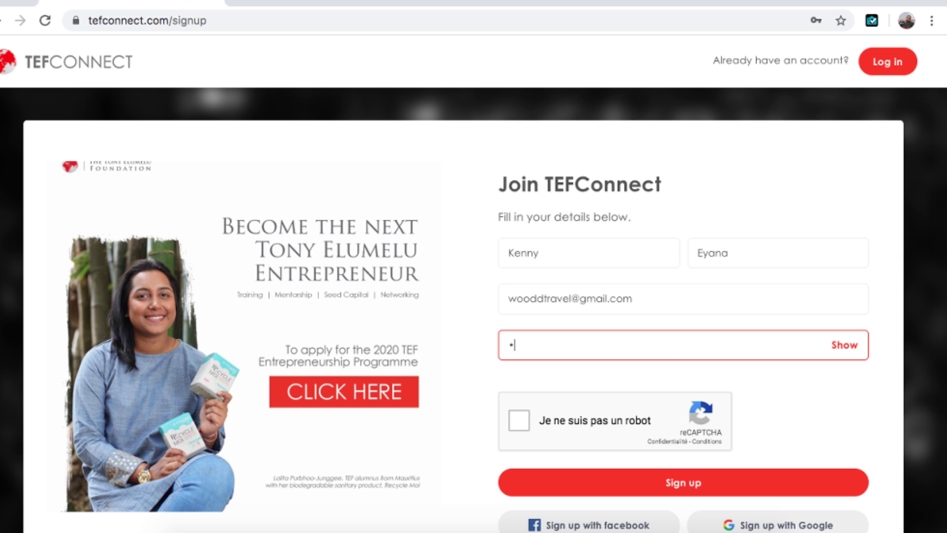
key(BackSpace)
text(•••)
Tick the 'Je ne suis pas un robot' reCAPTCHA box so it shows a green tick
click(518, 427)
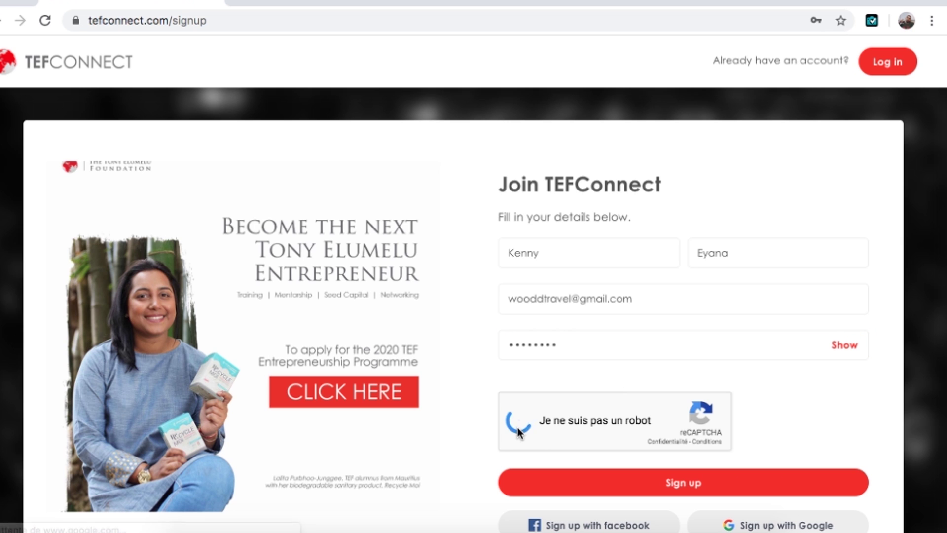
scroll(647, 381, down, 2)
scroll(645, 383, down, 3)
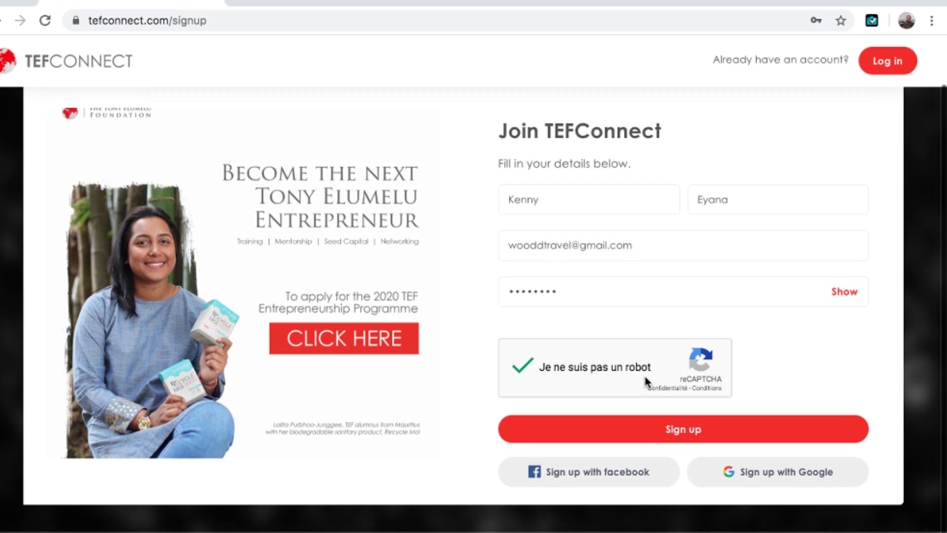
scroll(645, 383, up, 4)
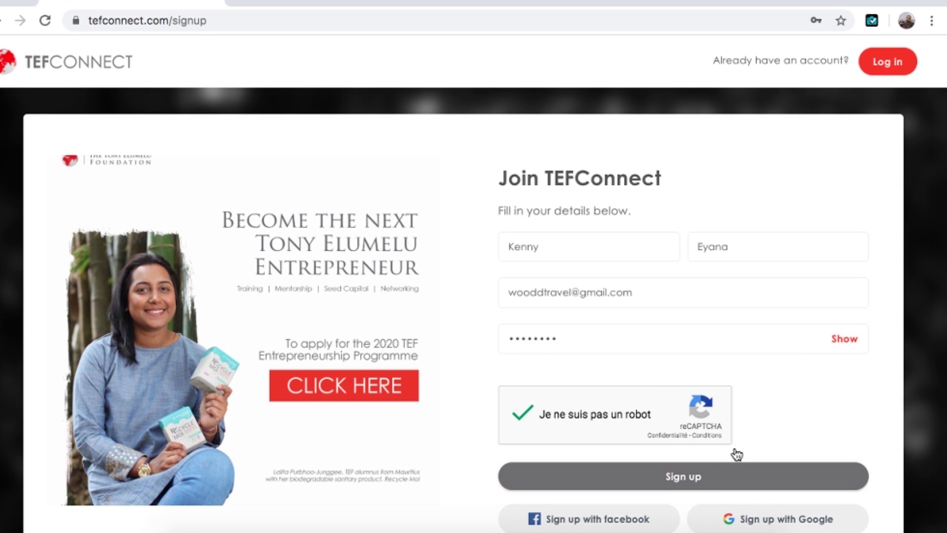
Submit the sign-up and dismiss Chrome's save-password prompt, reaching the dashboard at 63% profile completion
click(695, 489)
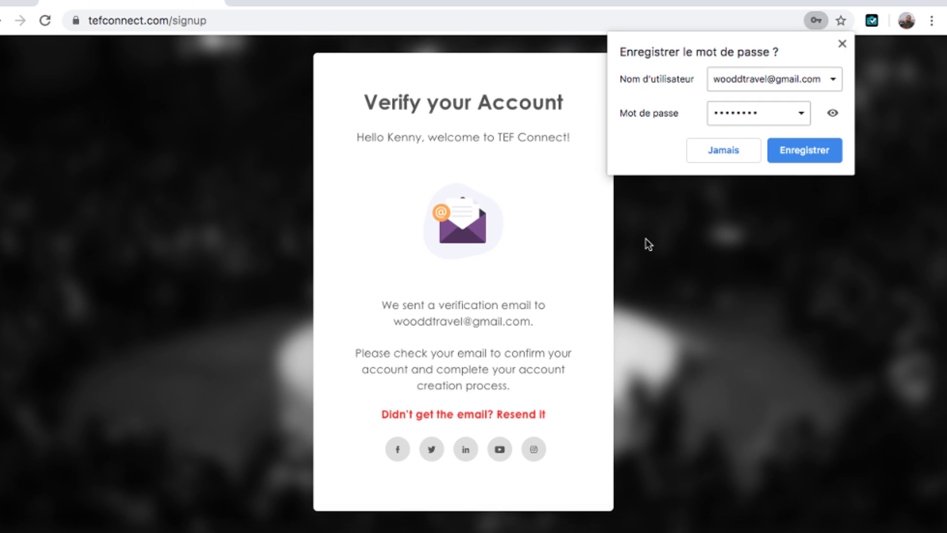
scroll(649, 245, up, 2)
scroll(703, 322, down, 1)
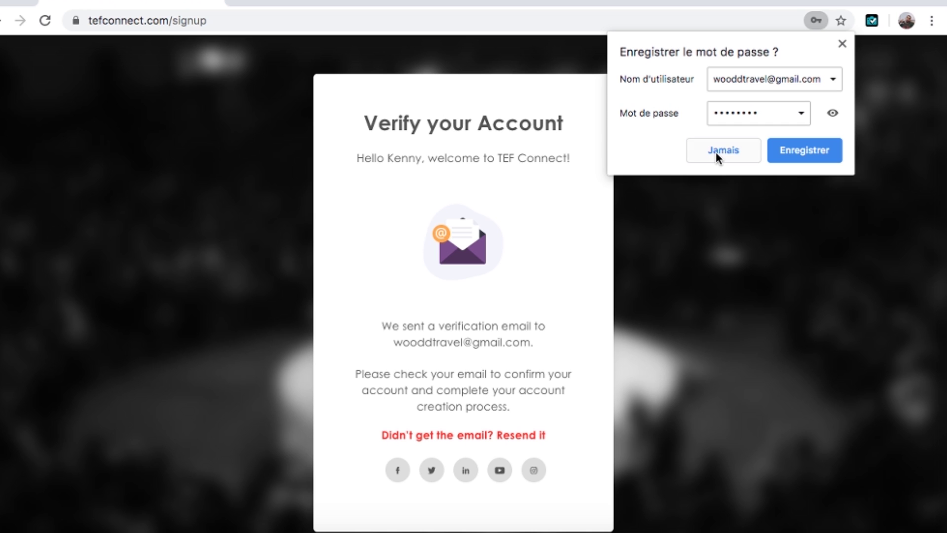
click(842, 43)
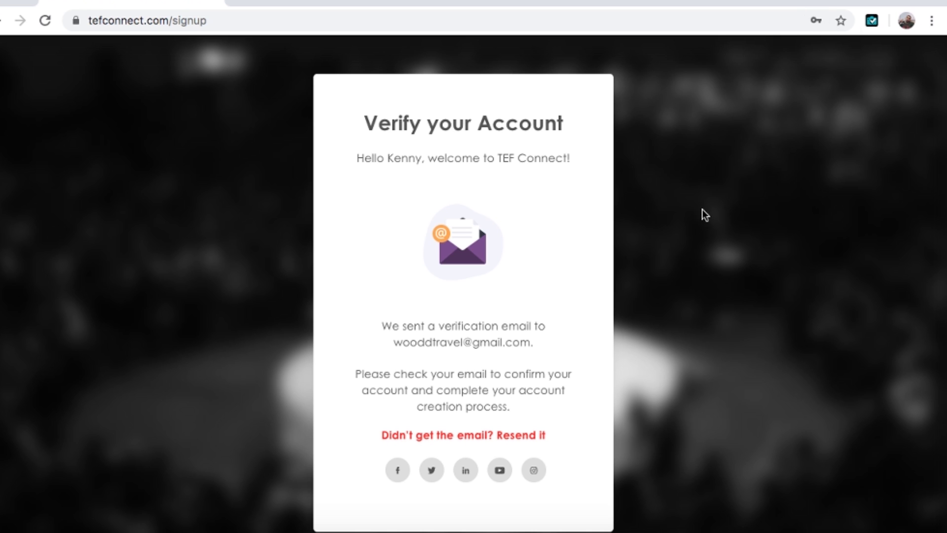
scroll(675, 257, down, 2)
scroll(675, 256, up, 3)
scroll(675, 256, down, 3)
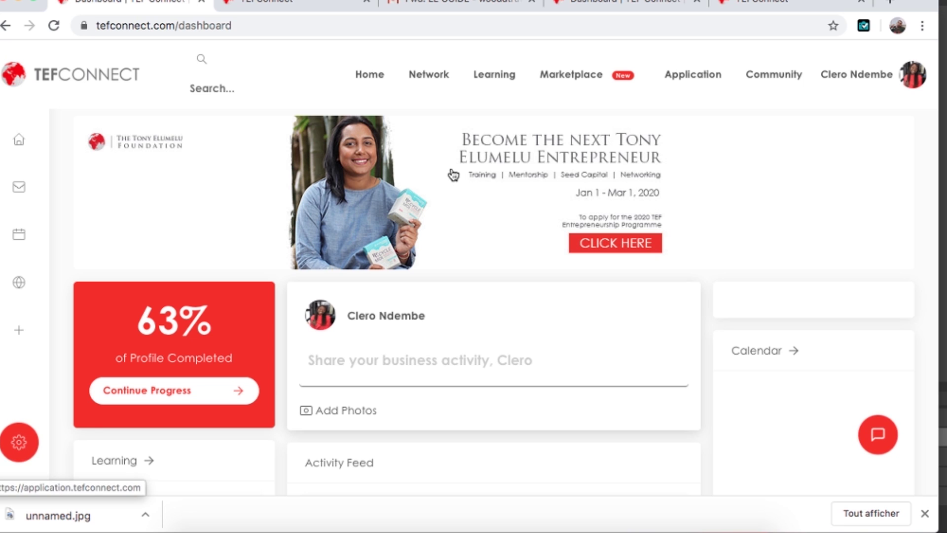
Check the 2020 programme banner from the account menu, then open the Application 2020 welcome page
click(912, 81)
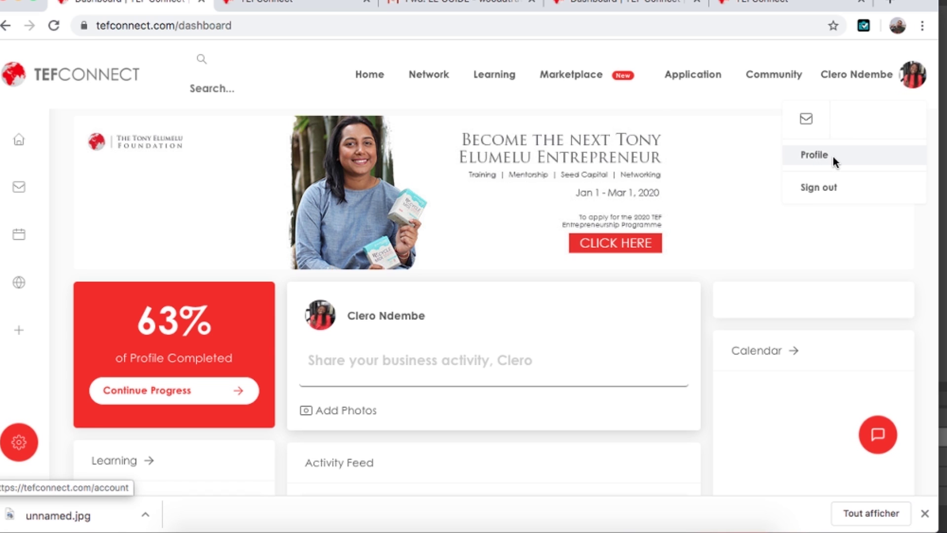
click(733, 148)
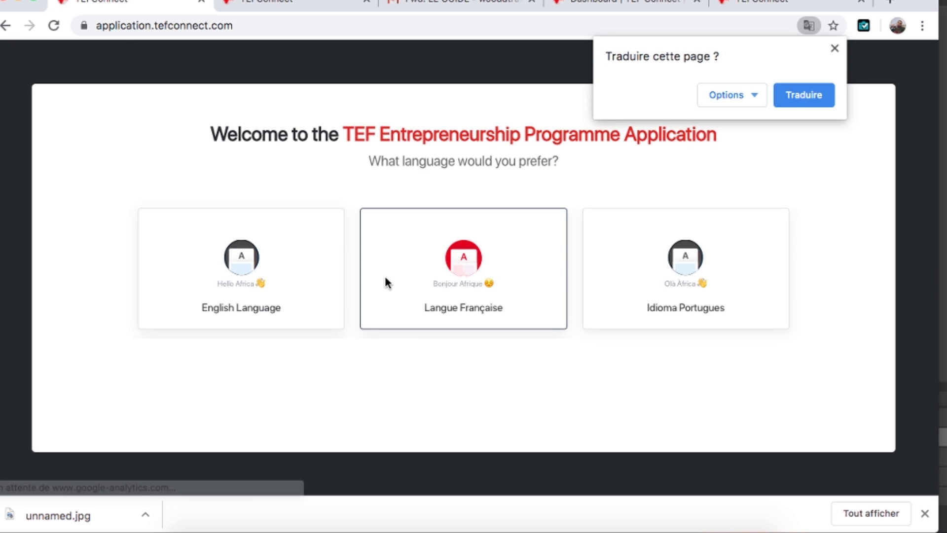
click(4, 26)
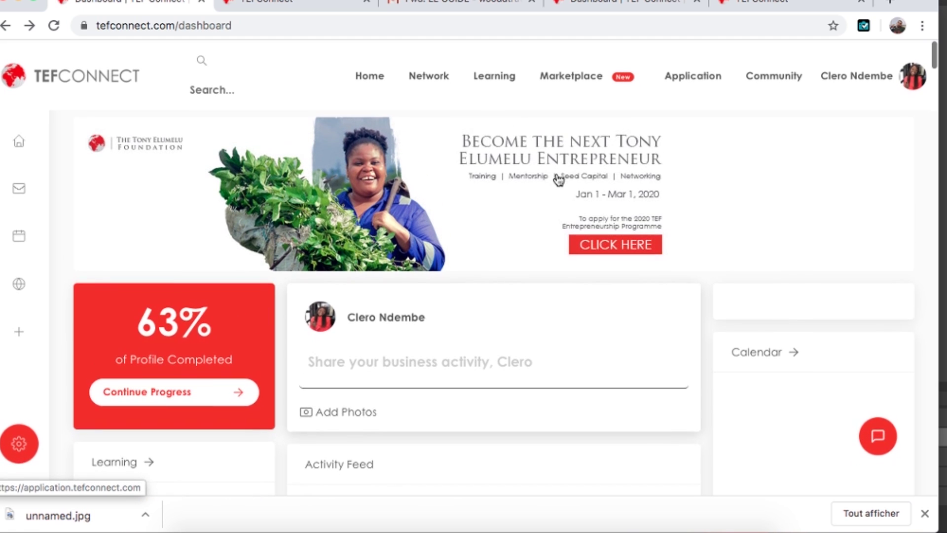
click(691, 80)
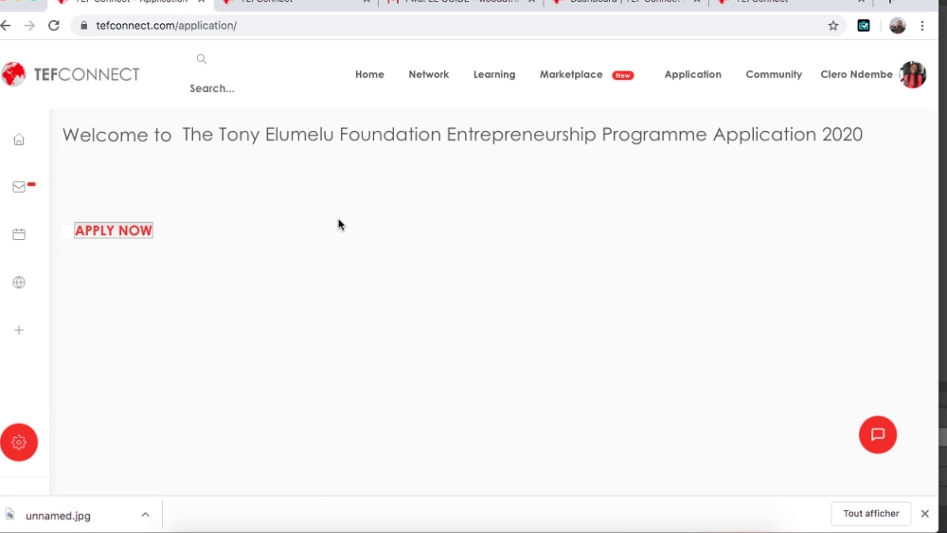
Start the 2020 application in a new tab, decline translation, and choose Langue Française
click(111, 232)
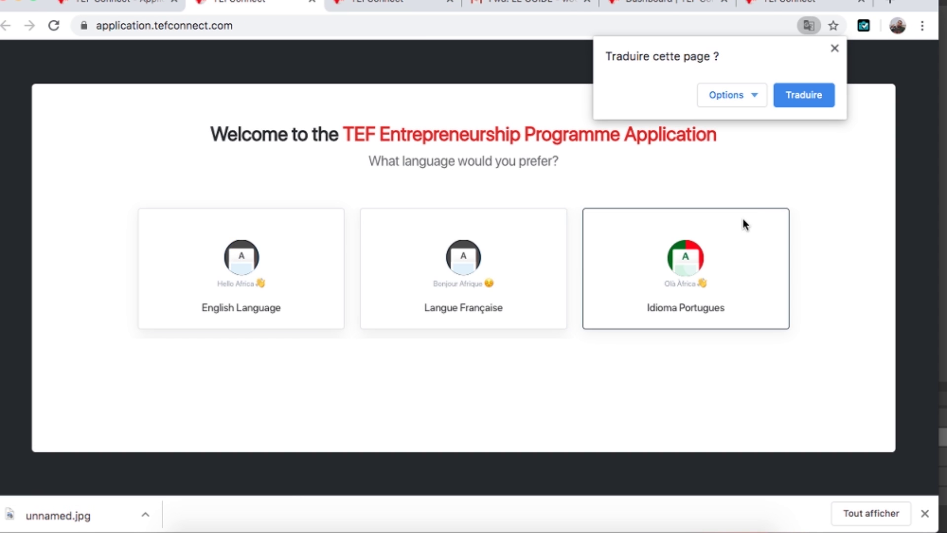
click(835, 49)
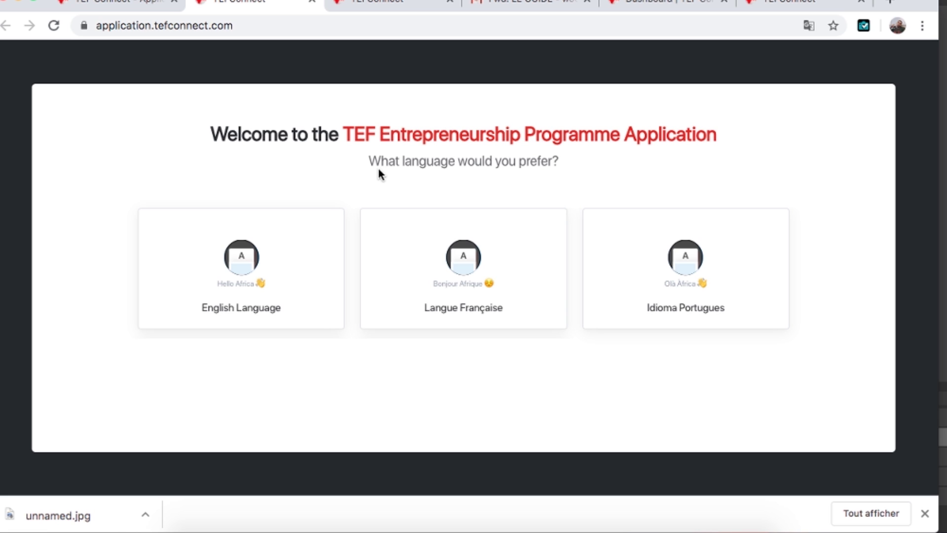
click(472, 255)
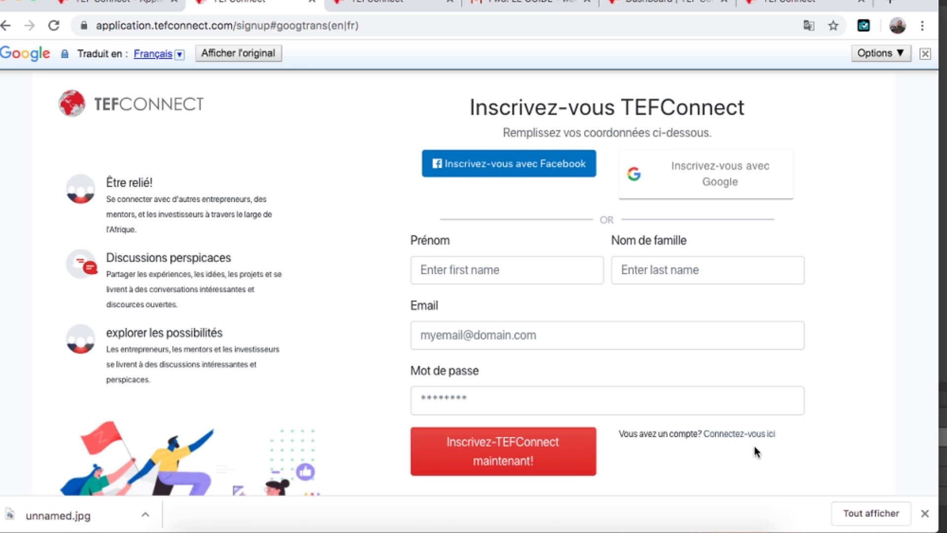
Show the page in English, go to the login form, and autofill the saved e-mail address
click(925, 54)
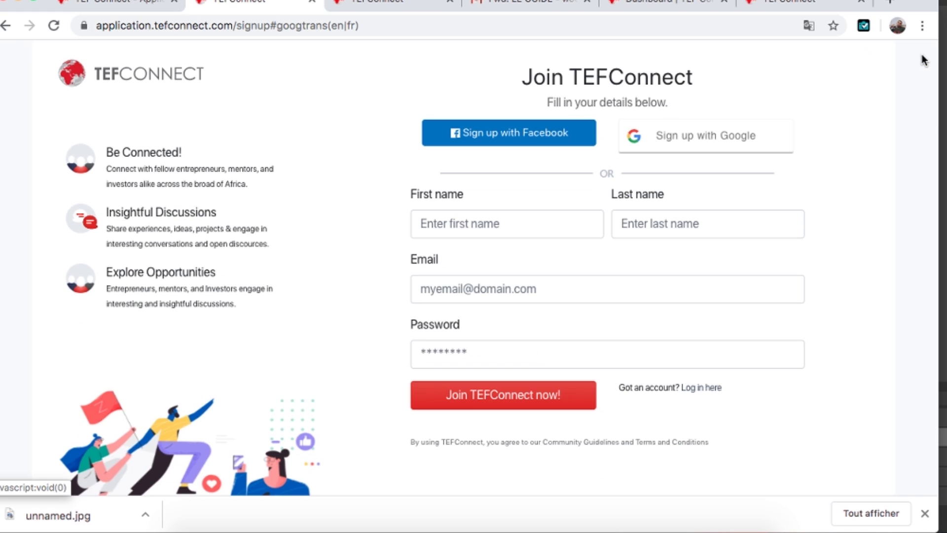
click(708, 387)
click(551, 230)
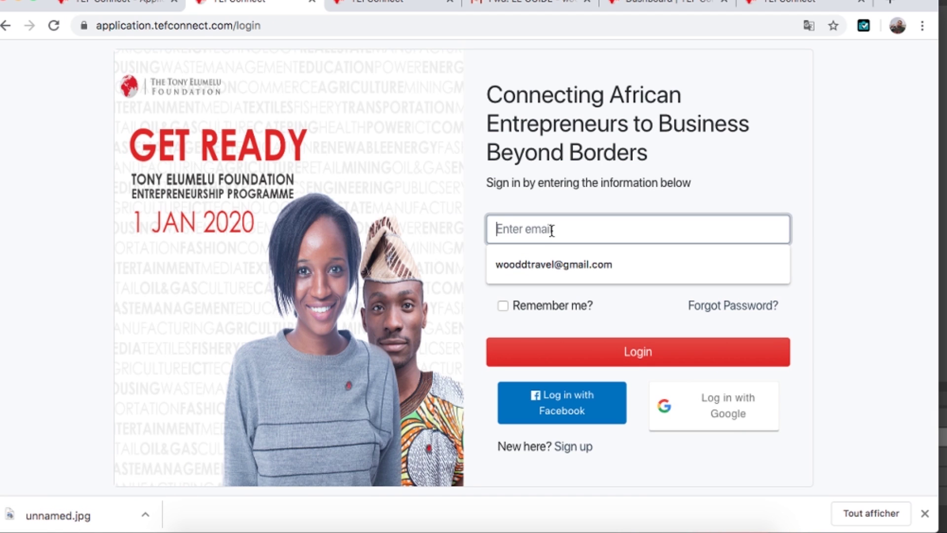
click(550, 261)
Attempt login with the password, which fails as invalid, then return to the Application 2020 tab
click(555, 273)
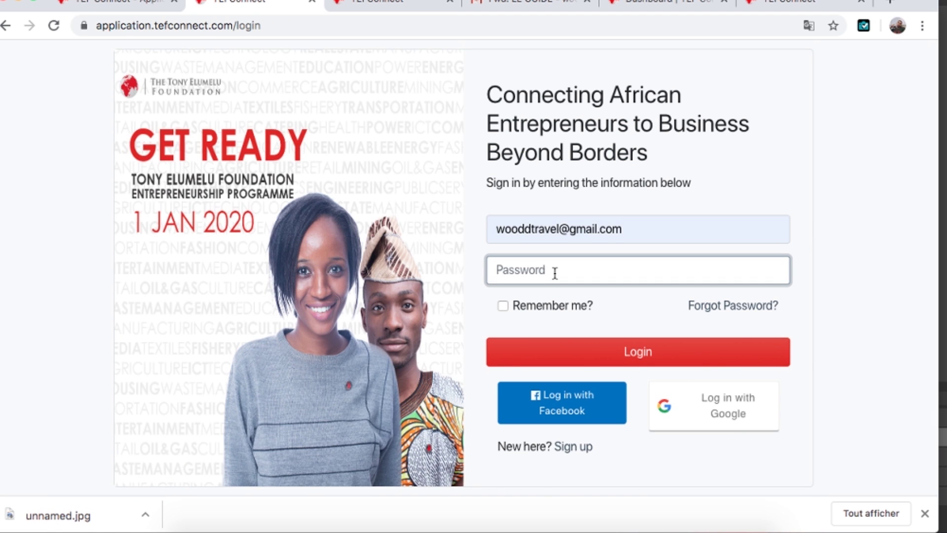
text(•••••)
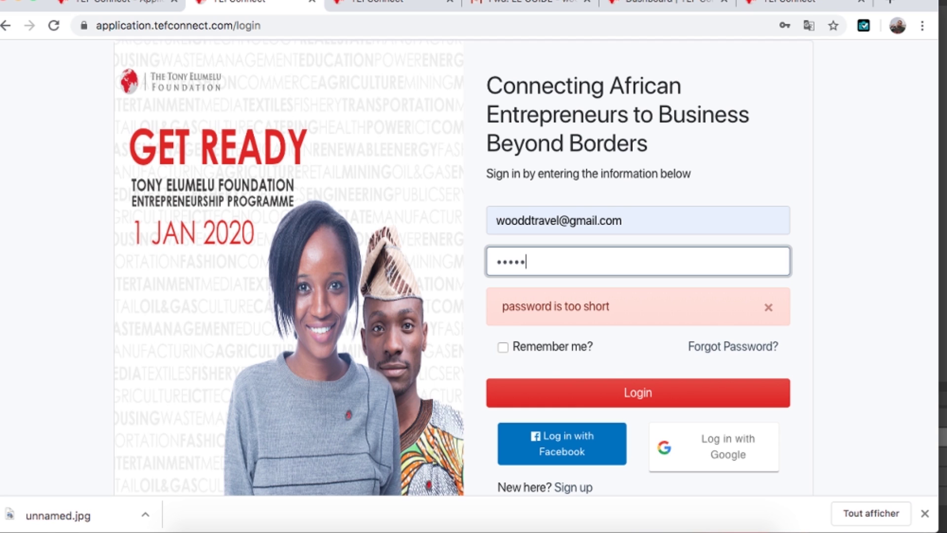
text(••••)
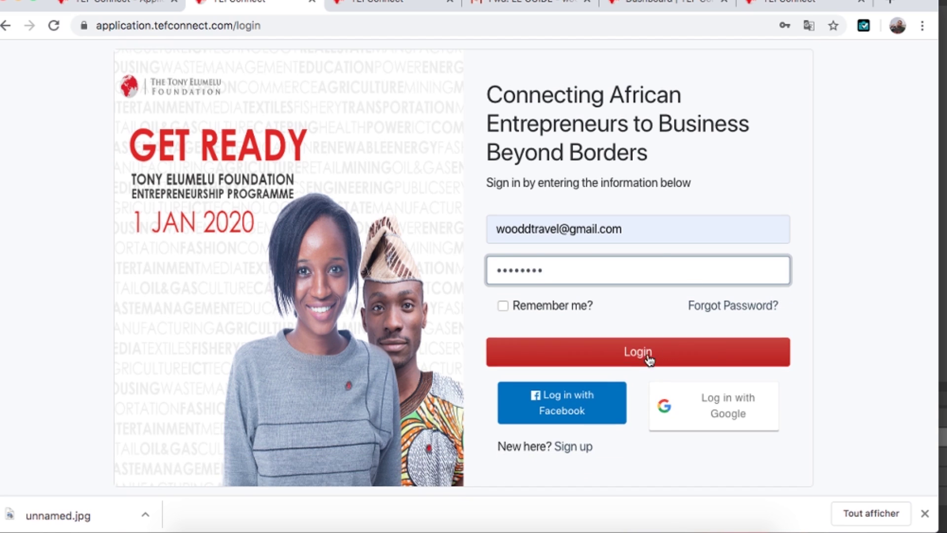
click(633, 354)
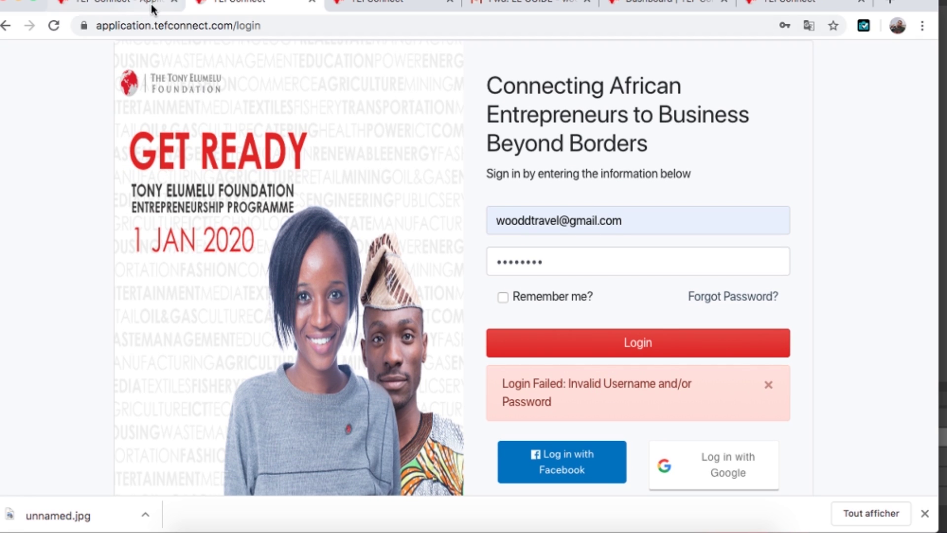
click(112, 4)
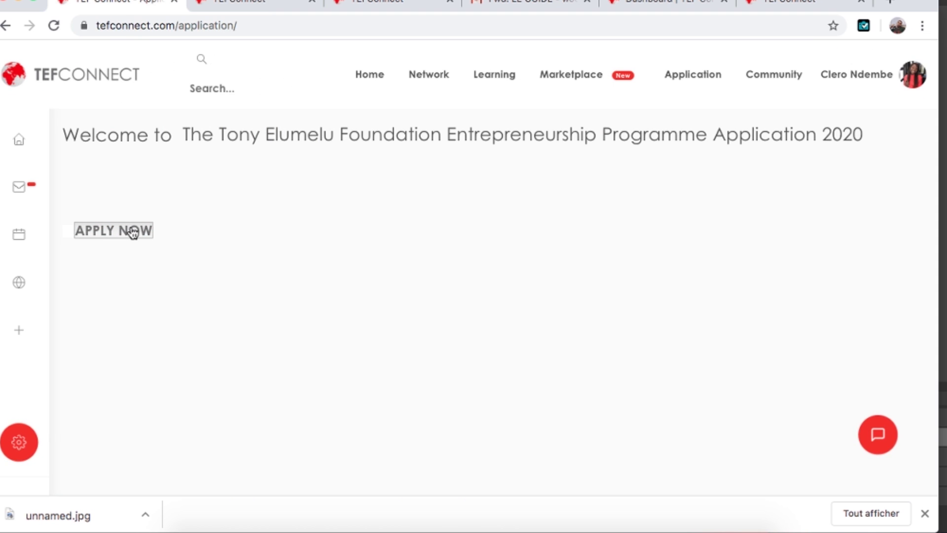
Follow the research.net/r/TEF2020 link on page 8 of the Canevas TEF 2020.pdf guide in Gmail
click(493, 4)
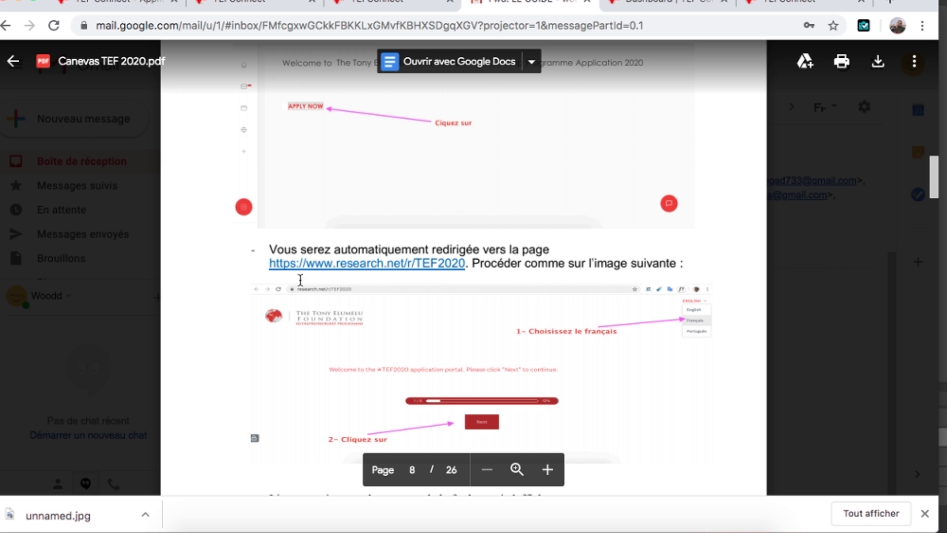
scroll(364, 267, up, 1)
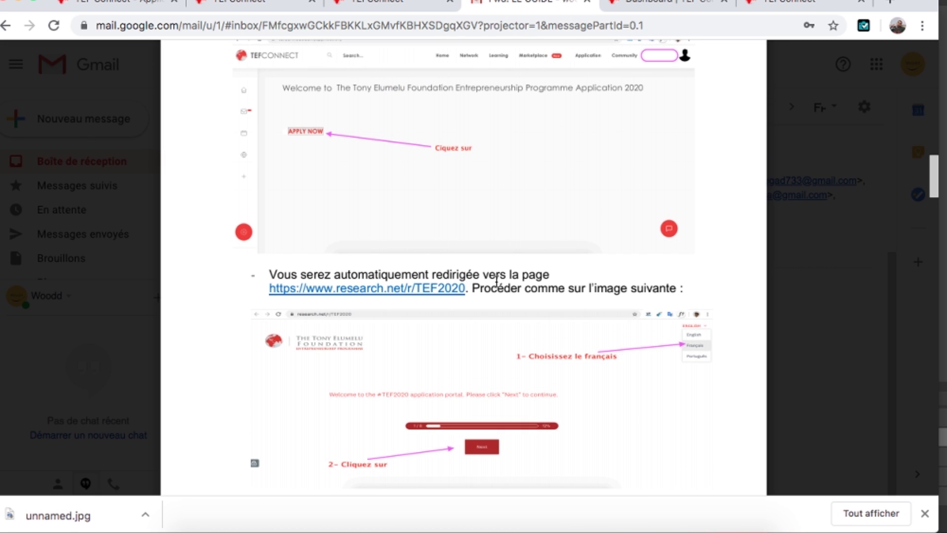
scroll(372, 341, down, 2)
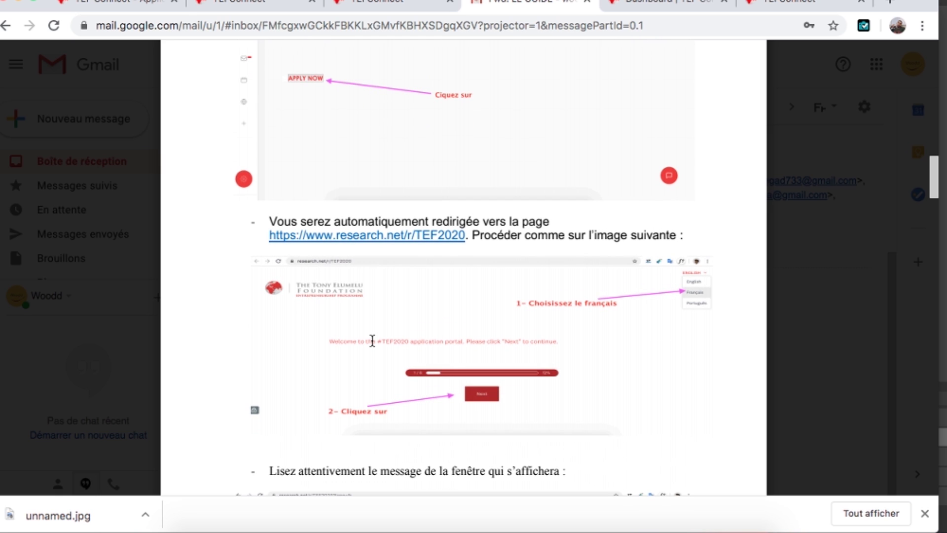
scroll(373, 340, up, 1)
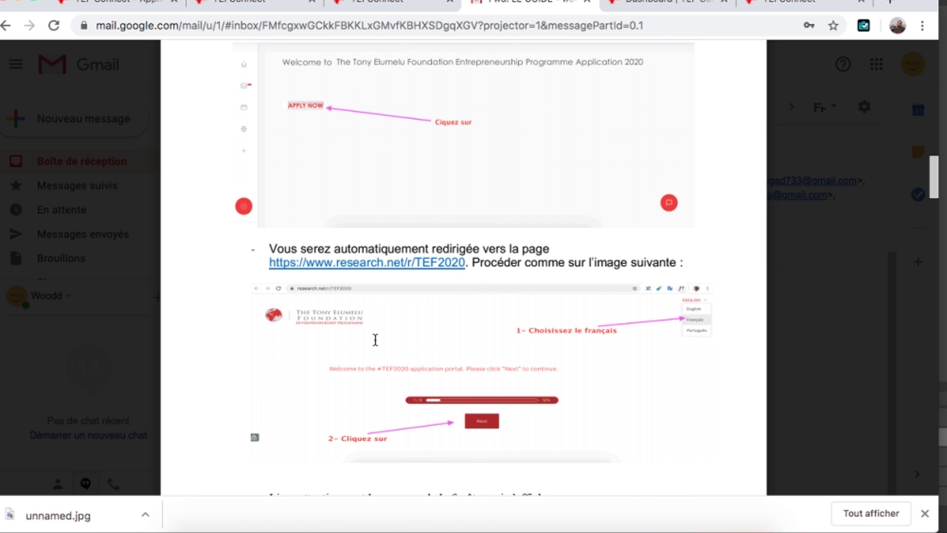
click(355, 262)
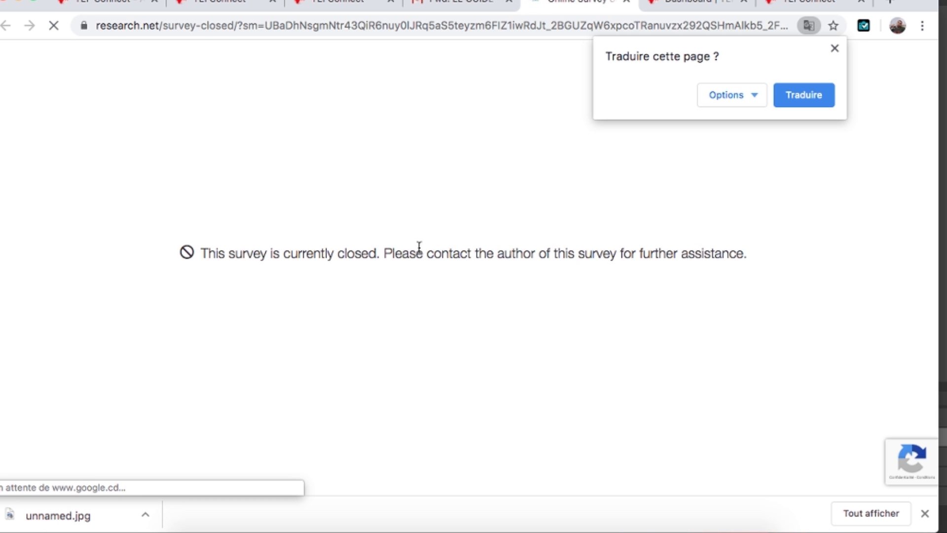
Dismiss the translation offer and inspect the closed survey page's address
click(835, 48)
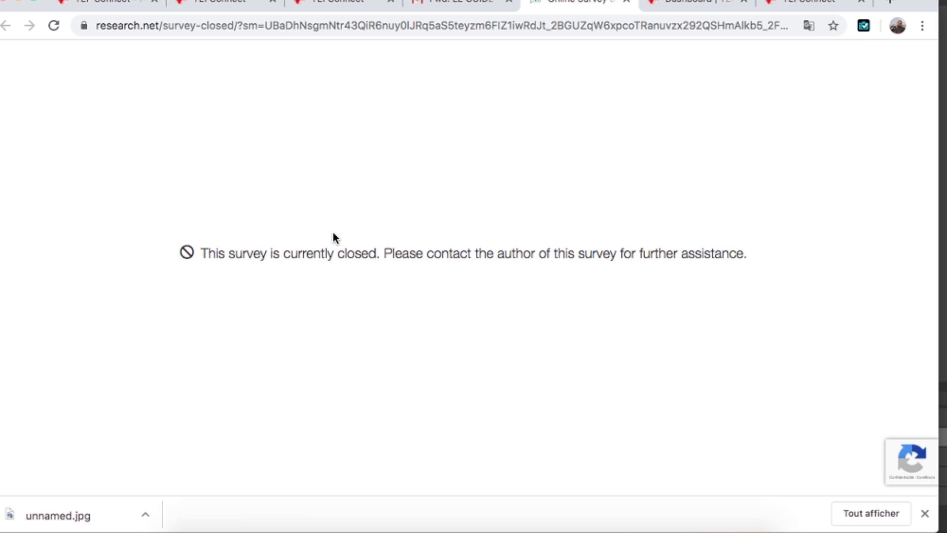
click(189, 26)
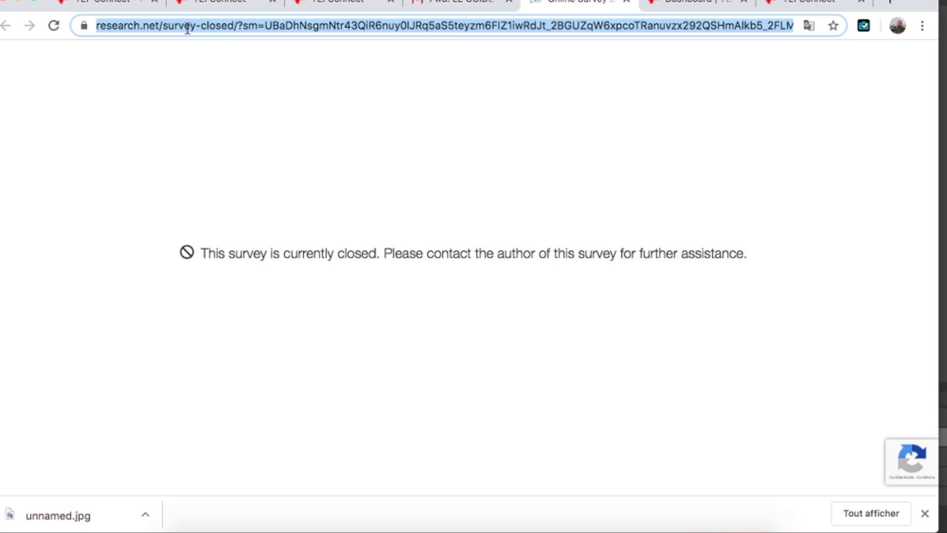
click(358, 214)
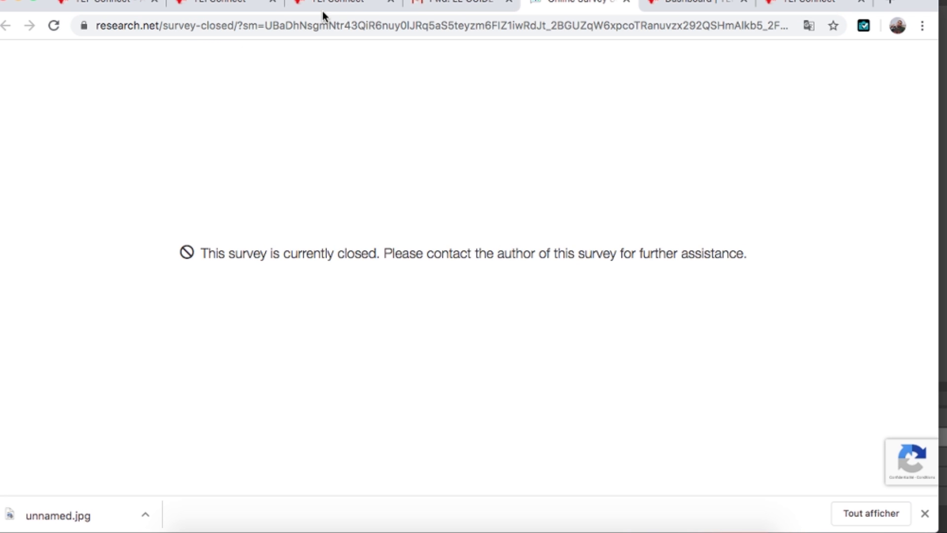
Scroll the Canevas TEF 2020.pdf guide through pages 8–11, then back to page 6's sign-up instructions
click(438, 10)
scroll(414, 233, down, 10)
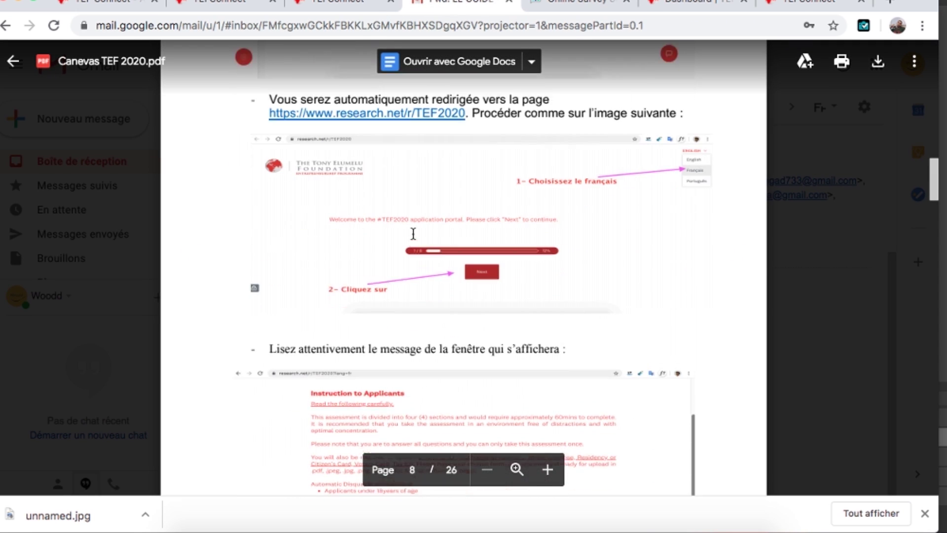
scroll(414, 234, down, 12)
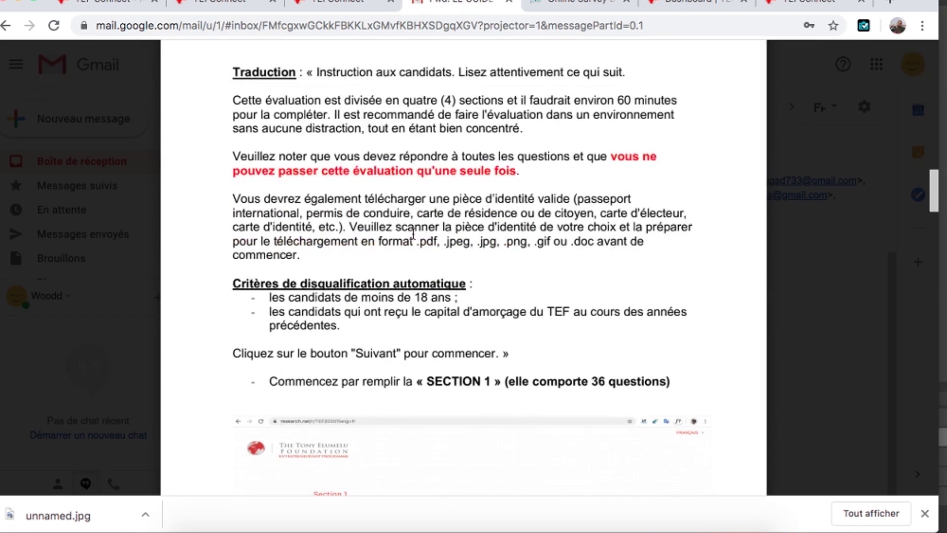
scroll(414, 234, down, 12)
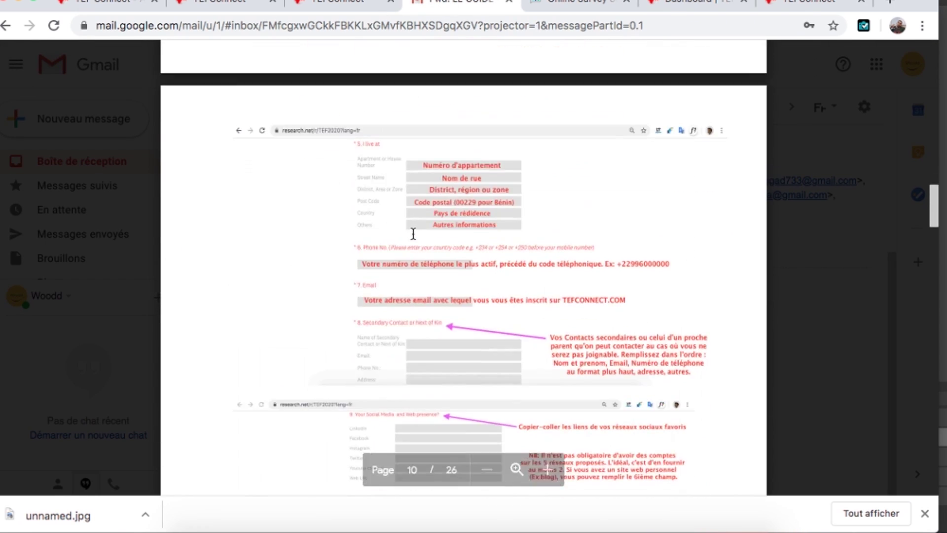
scroll(414, 234, down, 12)
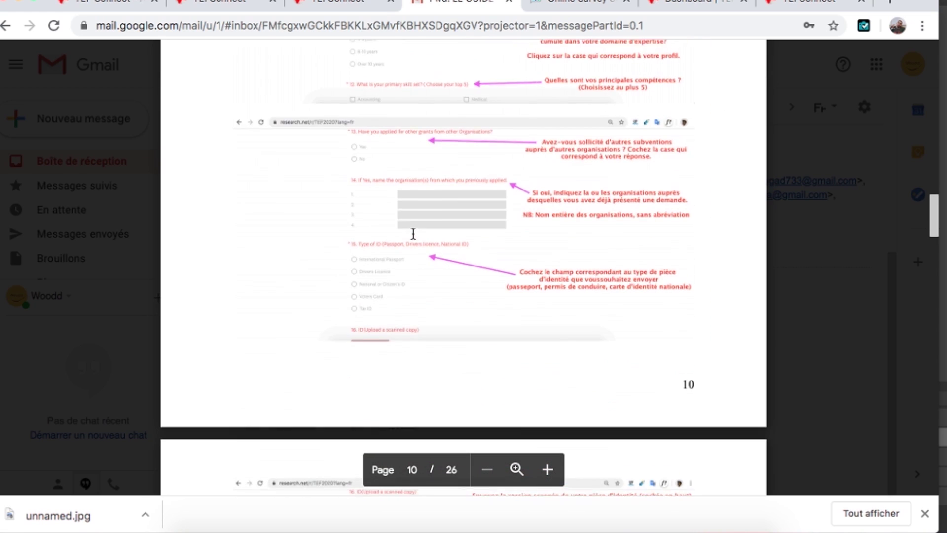
scroll(413, 233, down, 8)
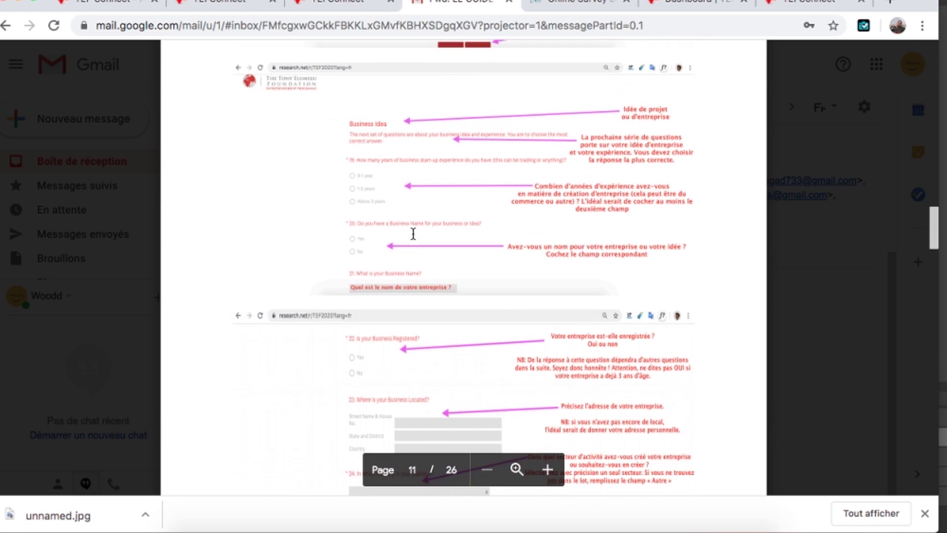
scroll(413, 233, down, 5)
scroll(414, 234, up, 20)
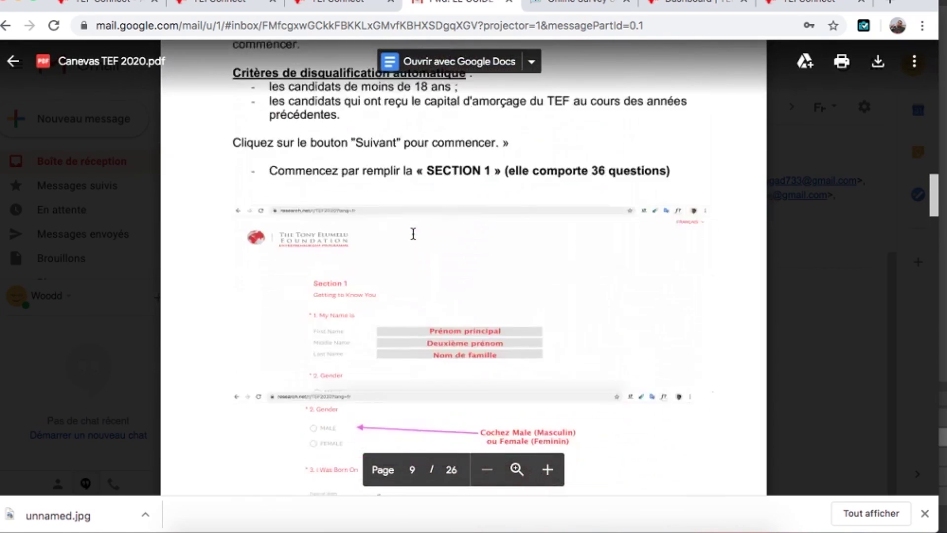
scroll(413, 233, down, 5)
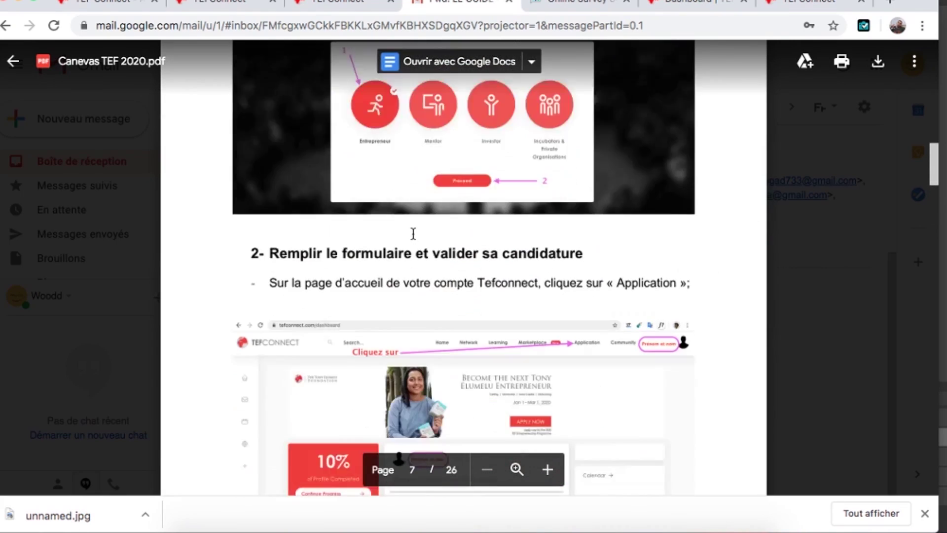
scroll(414, 234, up, 13)
scroll(413, 234, up, 10)
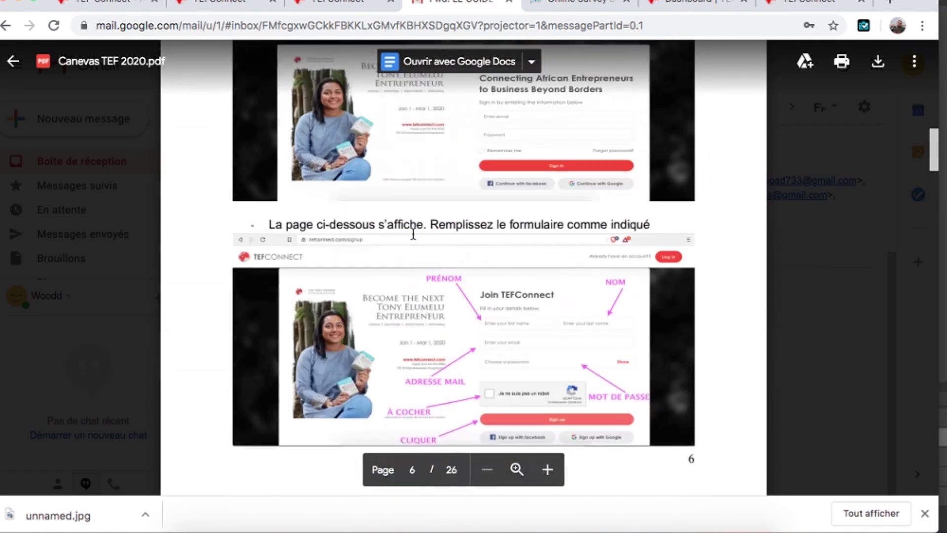
scroll(414, 234, down, 6)
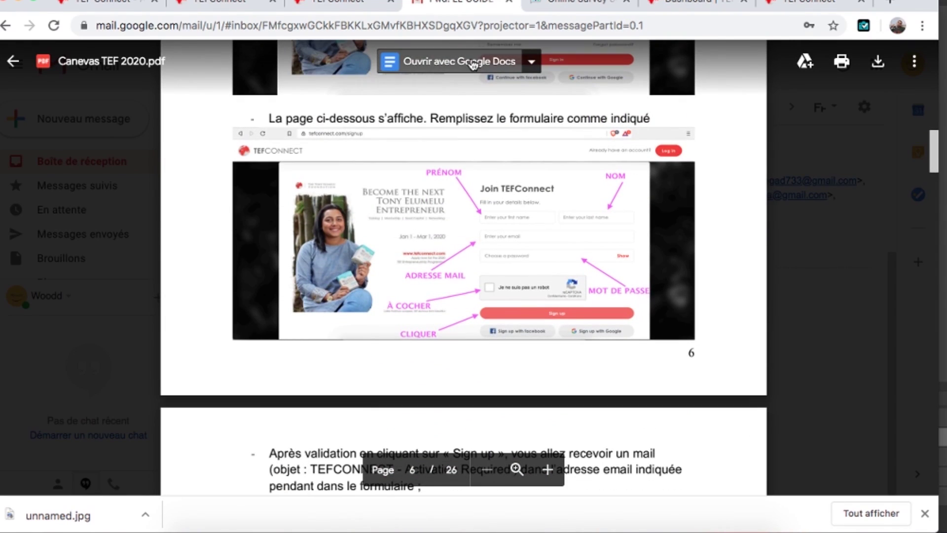